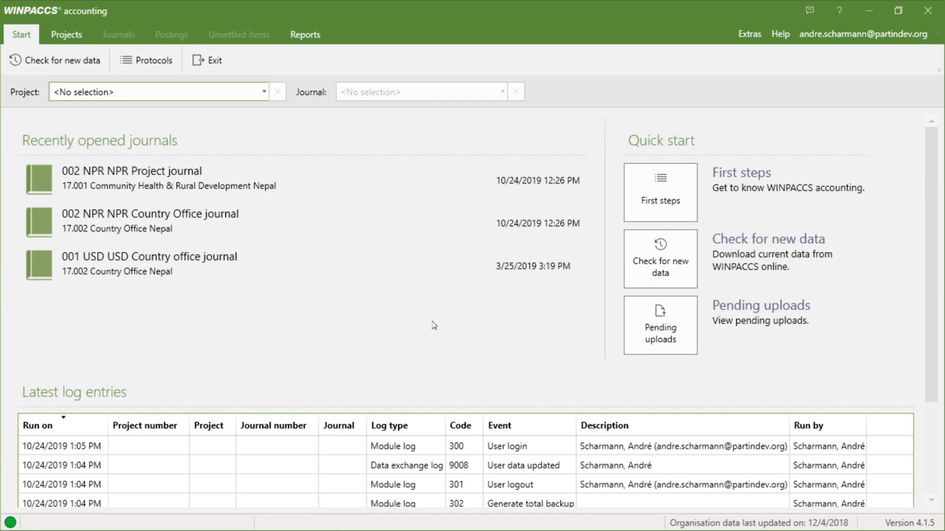
- Open journal 002 NPR Project journal of project 17.001 from the Projects list
left_click(62, 38)
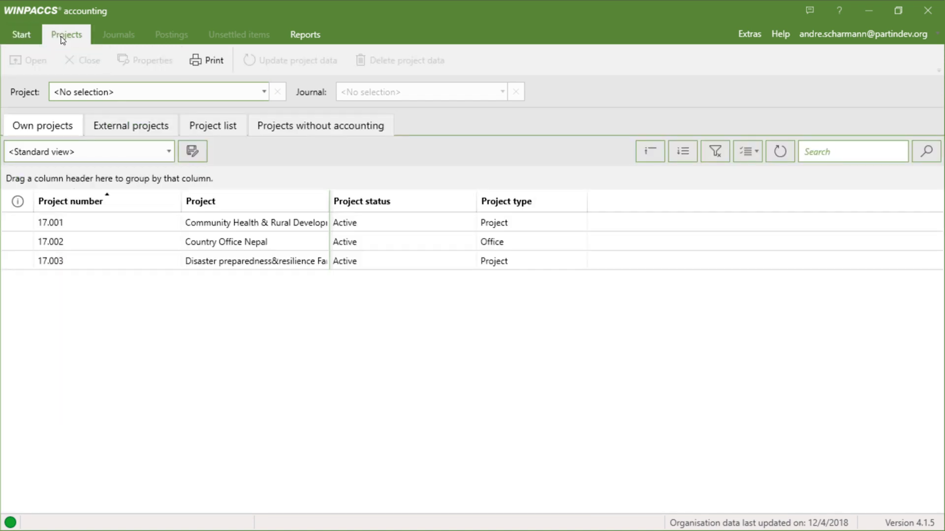
left_click(112, 226)
double_click(113, 227)
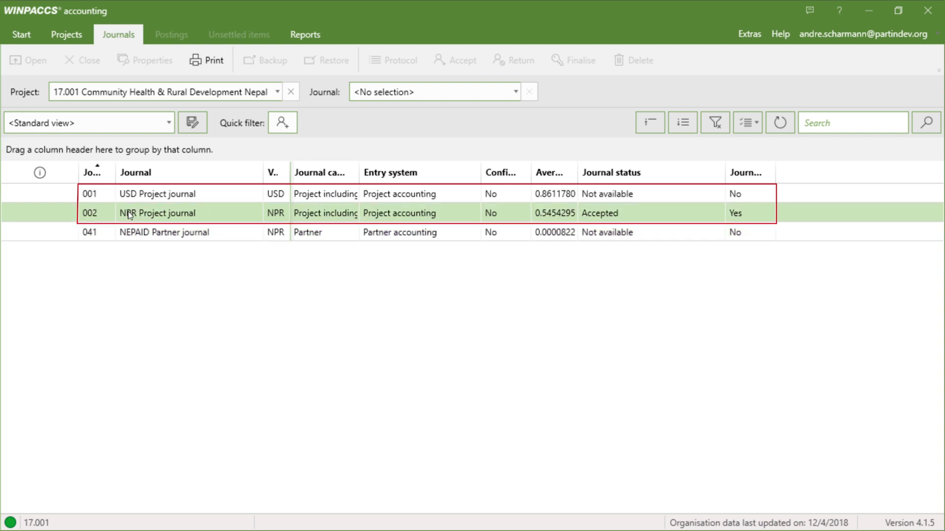
double_click(129, 215)
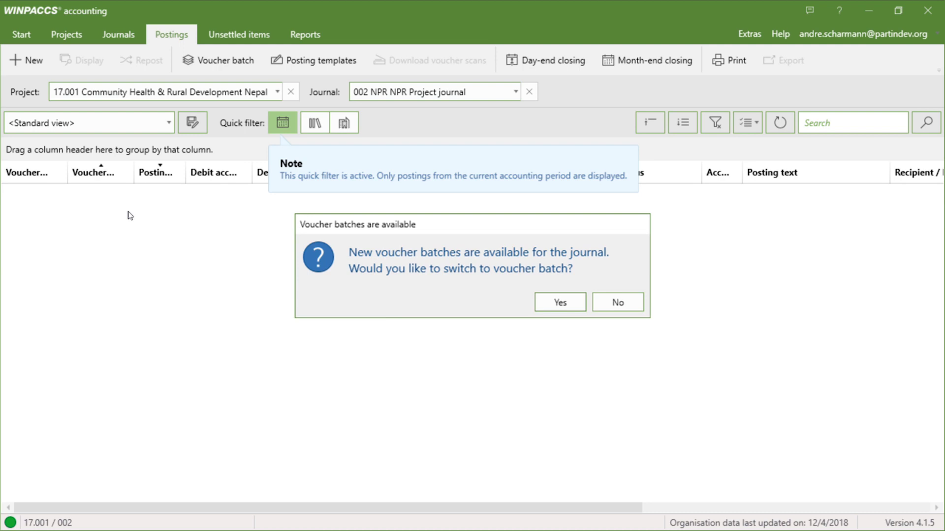
- Accept switching to voucher batches and select the NPR – Gamghadi Field petty cash batch, vouchers 1 to 4
left_click(561, 302)
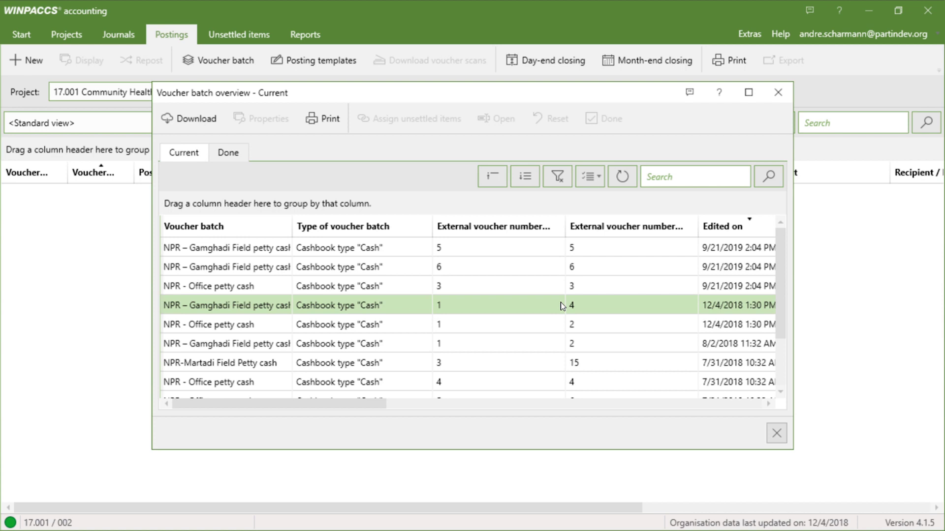
left_click(561, 306)
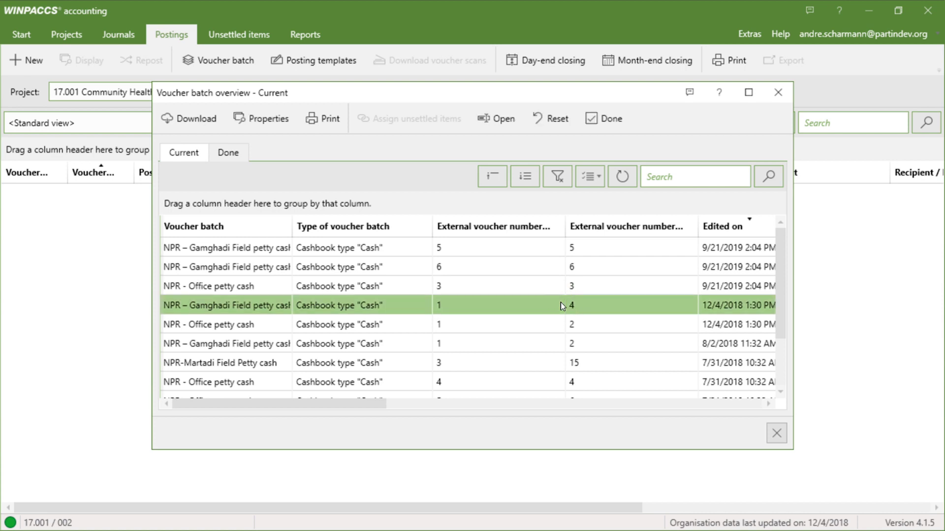
- Open the Gamghadi batch, step through its vouchers, and show entry 4, 50 l Diesel
left_click(495, 117)
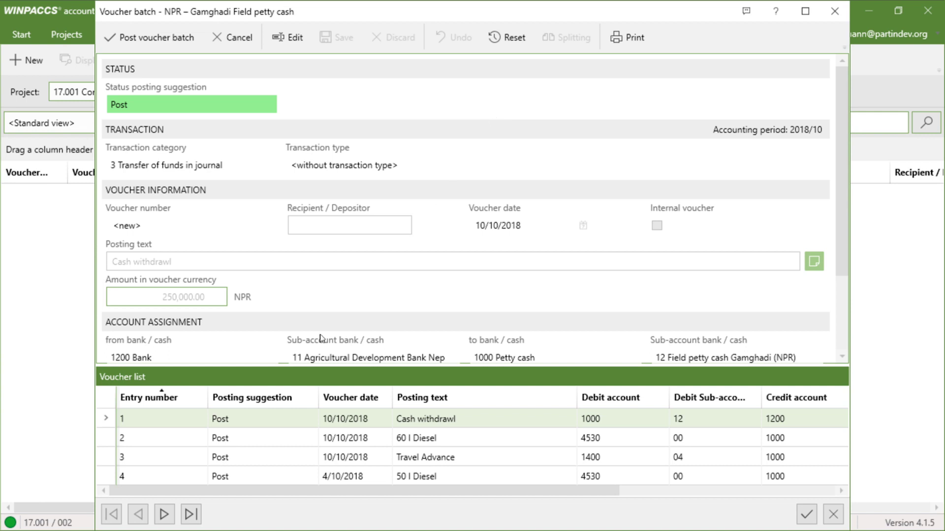
left_click(162, 517)
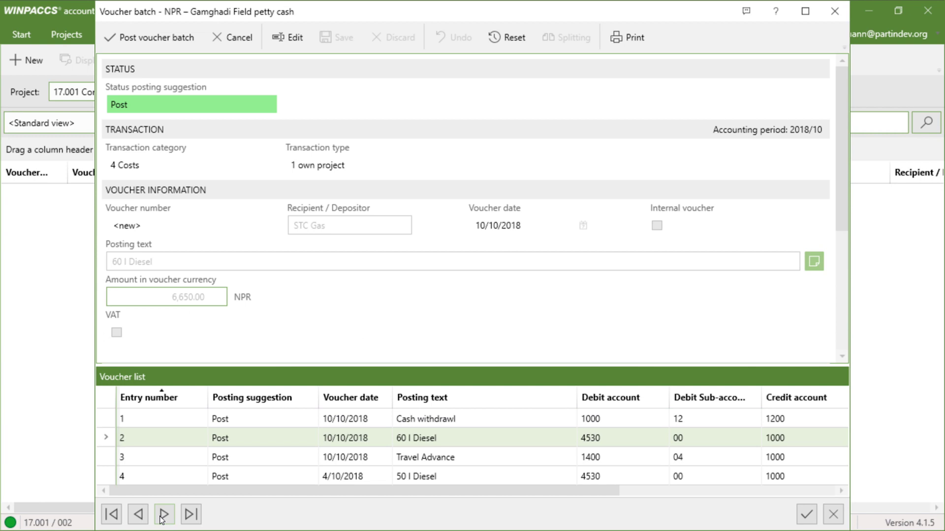
left_click(162, 516)
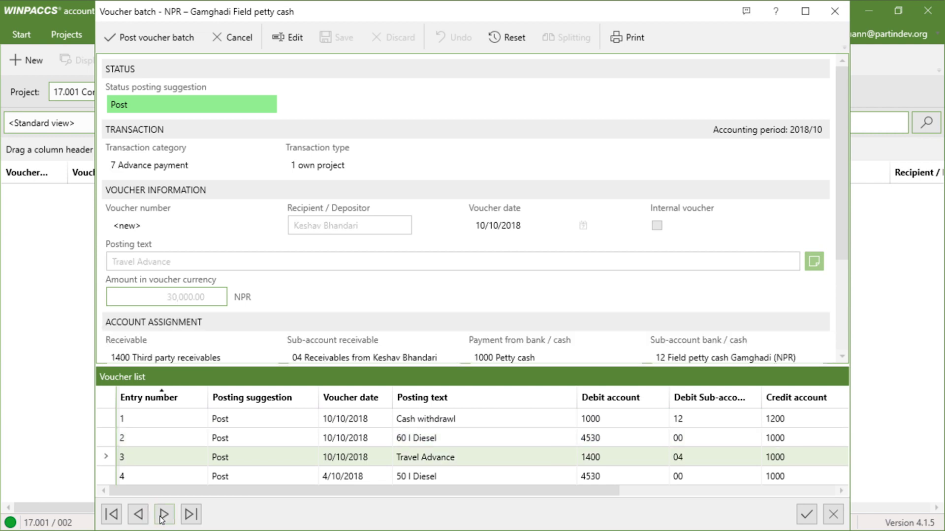
left_click(253, 480)
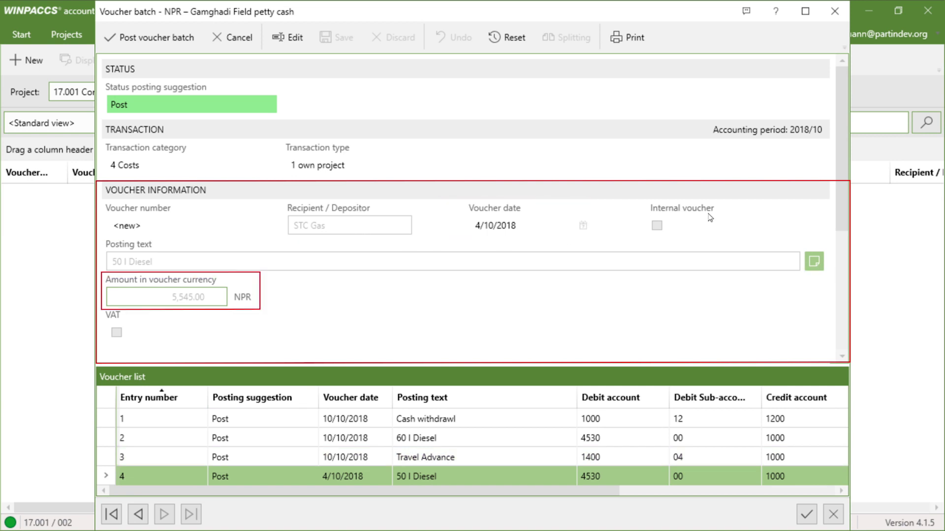
left_click_drag(844, 175, 849, 324)
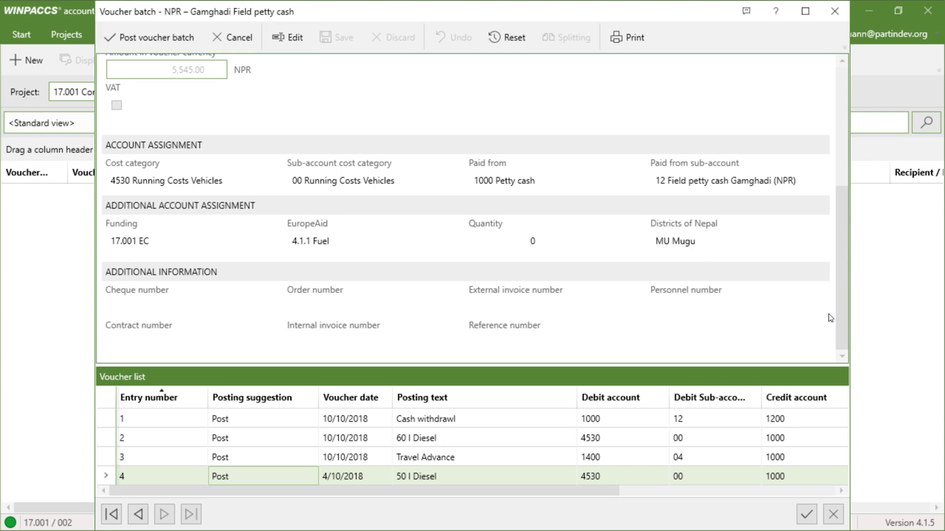
- Put voucher 4 (50 l Diesel, 5,545.00 NPR) into edit mode and scroll through its fields
left_click(287, 36)
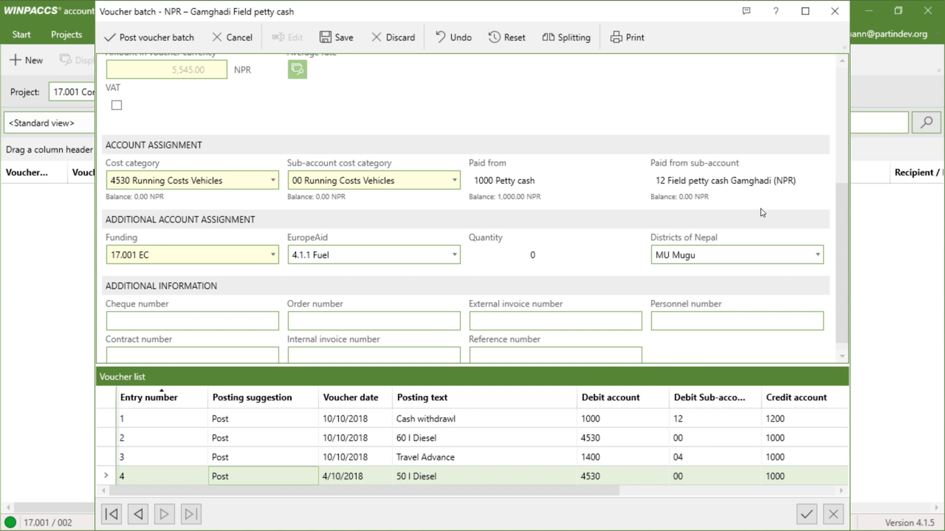
left_click(841, 151)
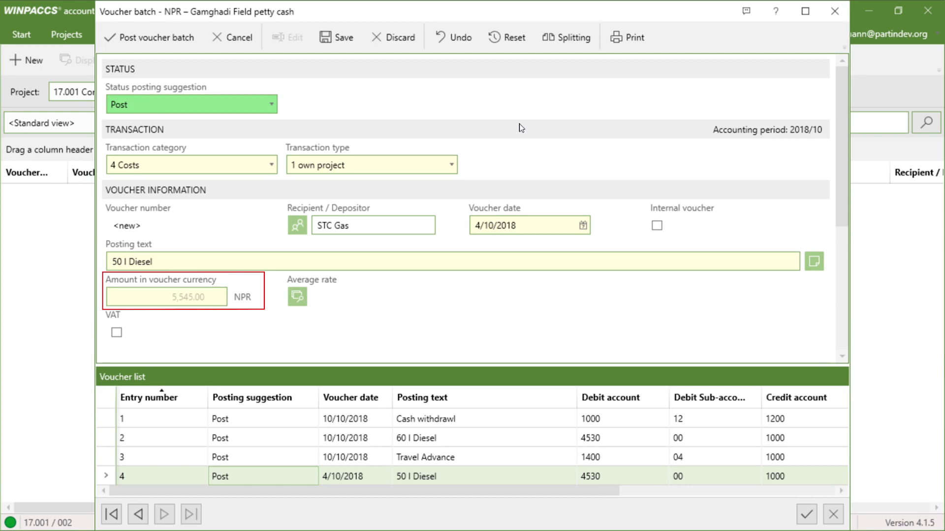
left_click_drag(841, 148, 845, 285)
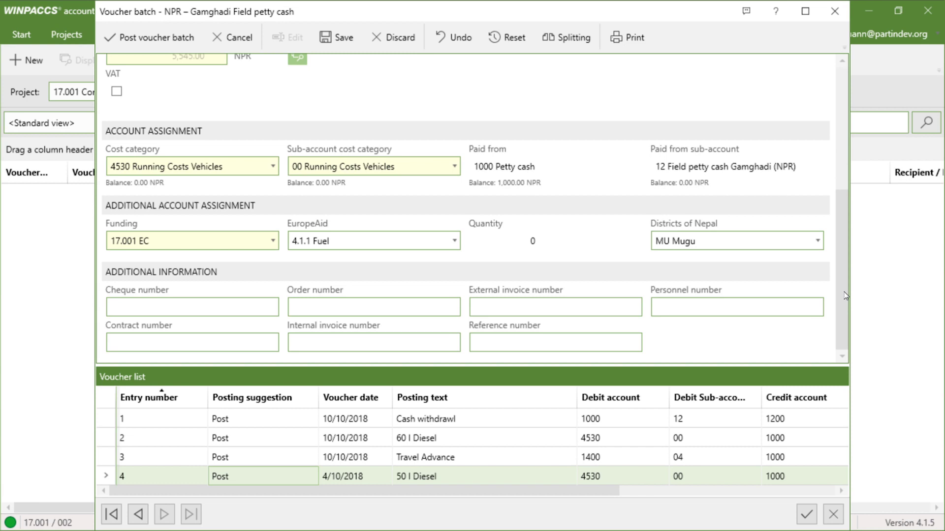
left_click_drag(846, 295, 840, 116)
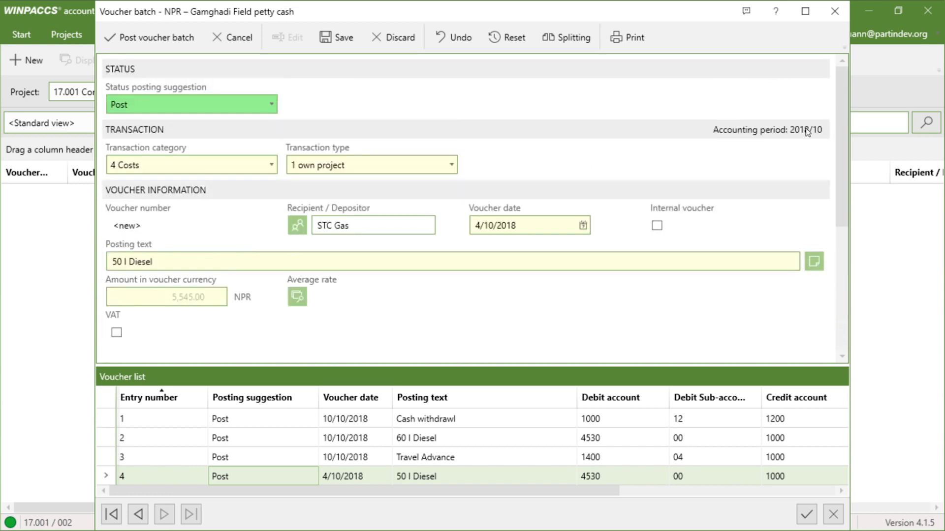
- Switch the posting suggestion status to Do not post, then back to Post
left_click(187, 106)
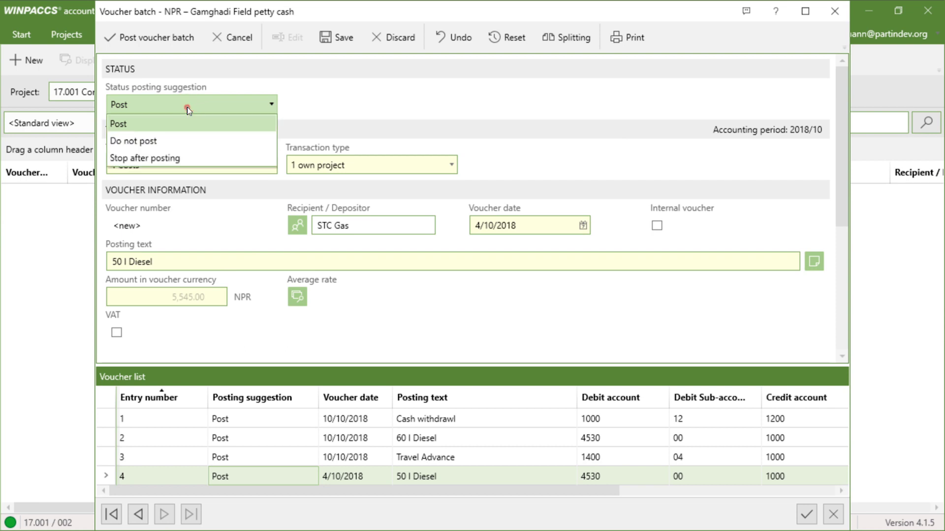
left_click(174, 142)
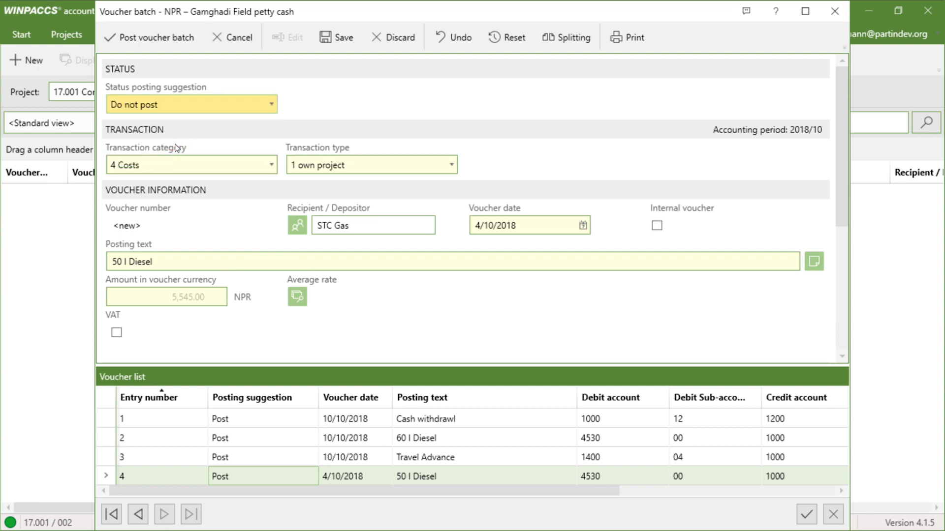
left_click(179, 106)
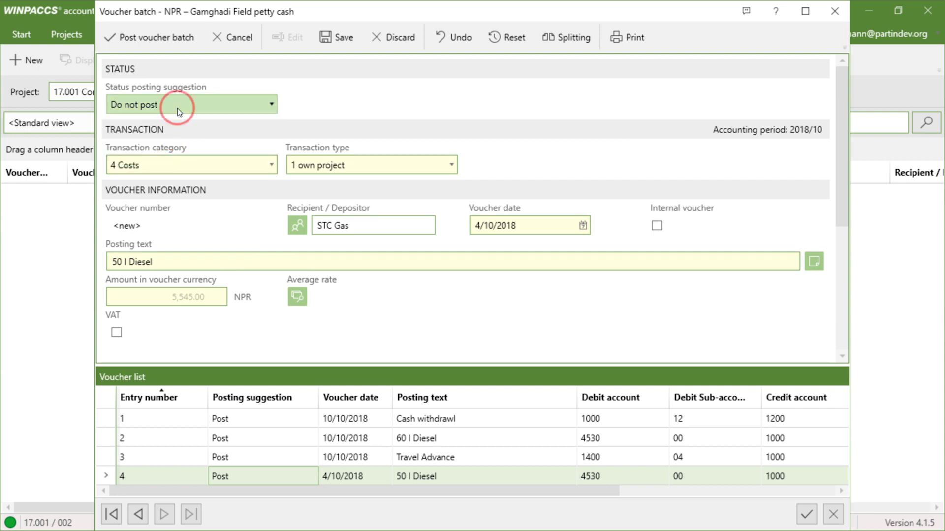
left_click(173, 126)
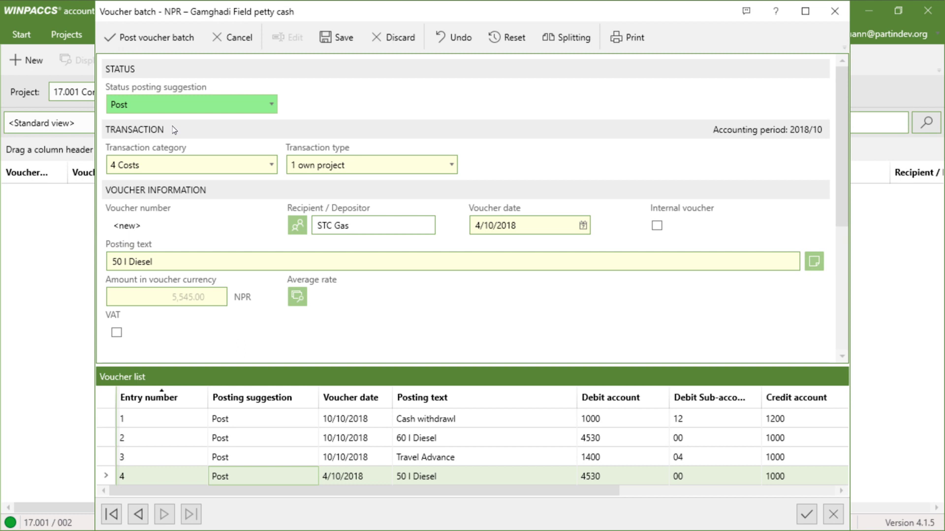
- Set the voucher date to 4/8/2018 and append 'BA 18 0 625' to the 50 l Diesel posting text
left_click(507, 230)
type("4")
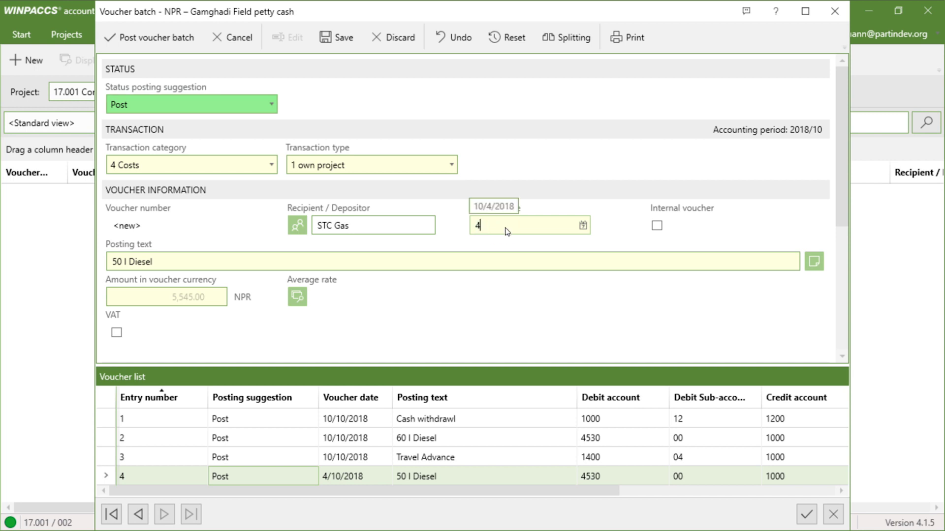
type("/08/20")
key("Return")
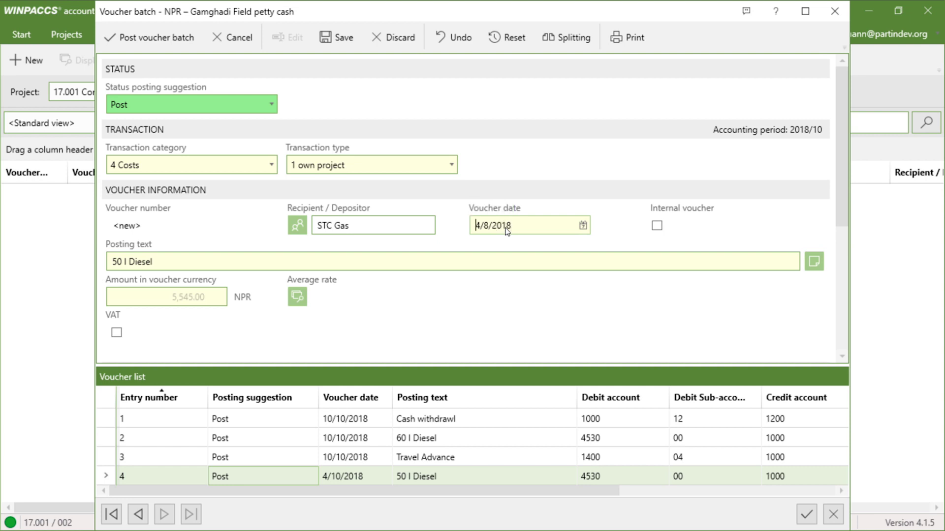
key("Tab")
left_click(480, 263)
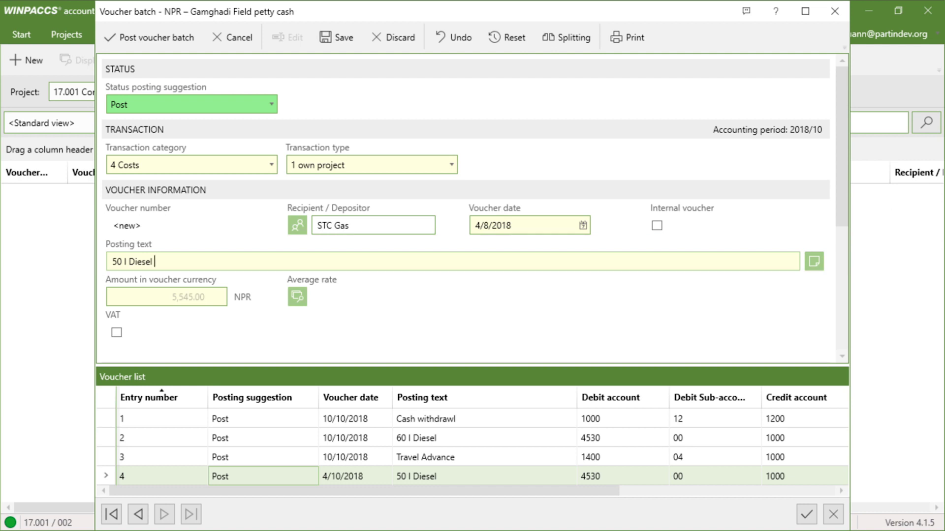
type("BA 18 0 625")
- Save the diesel voucher, post the Gamghadi batch, and confirm the postings for vouchers 44 and 45
left_click(326, 42)
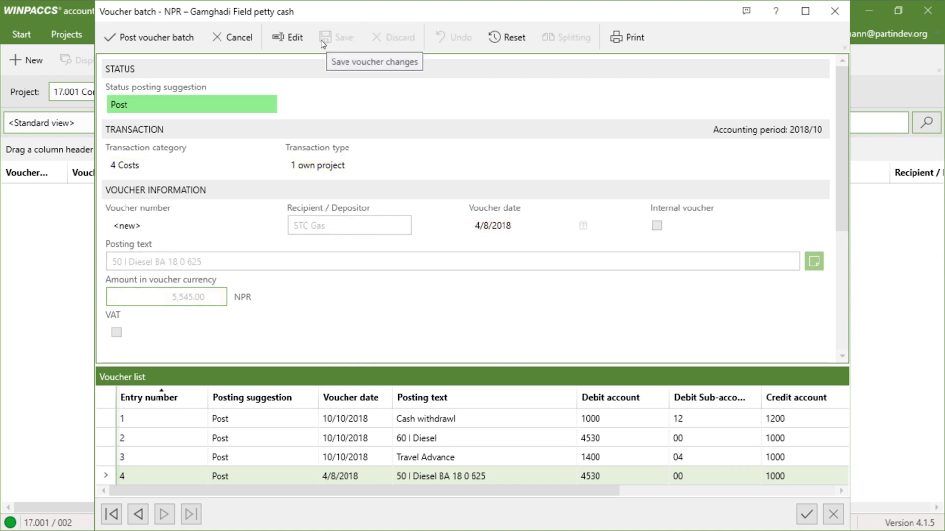
left_click(157, 34)
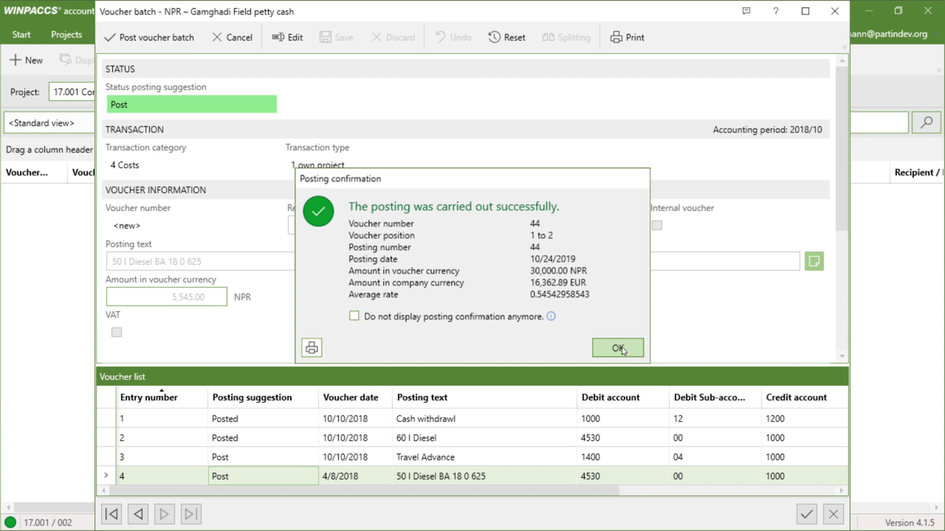
left_click(621, 350)
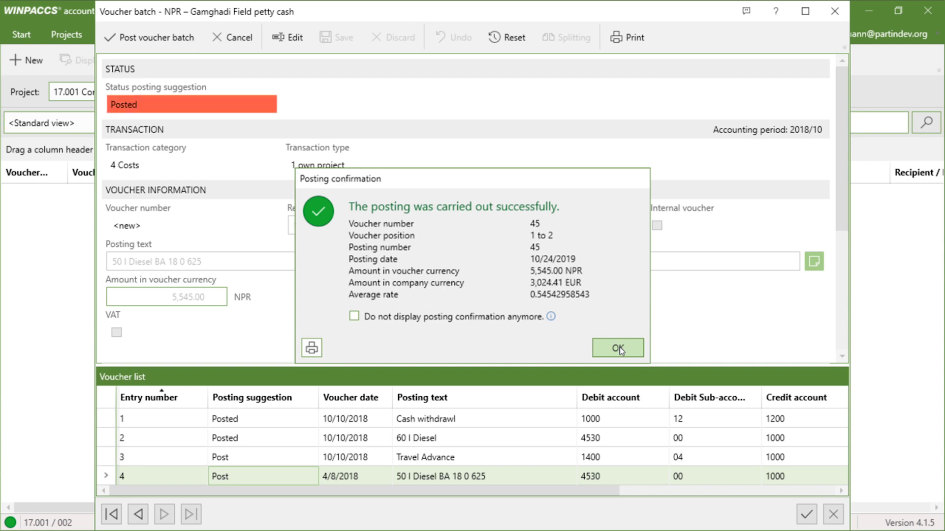
left_click(618, 349)
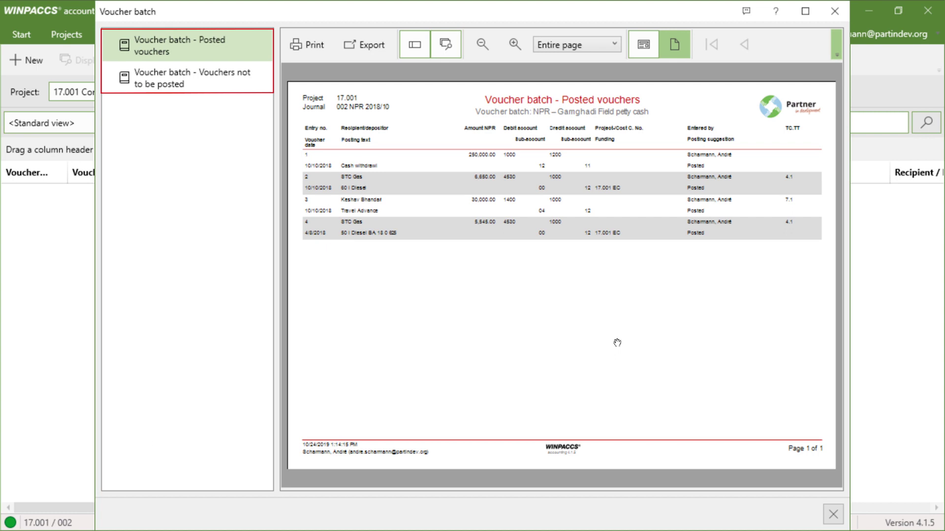
- Check the Vouchers not to be posted and Posted vouchers reports, close them, and confirm batch completion
left_click(209, 74)
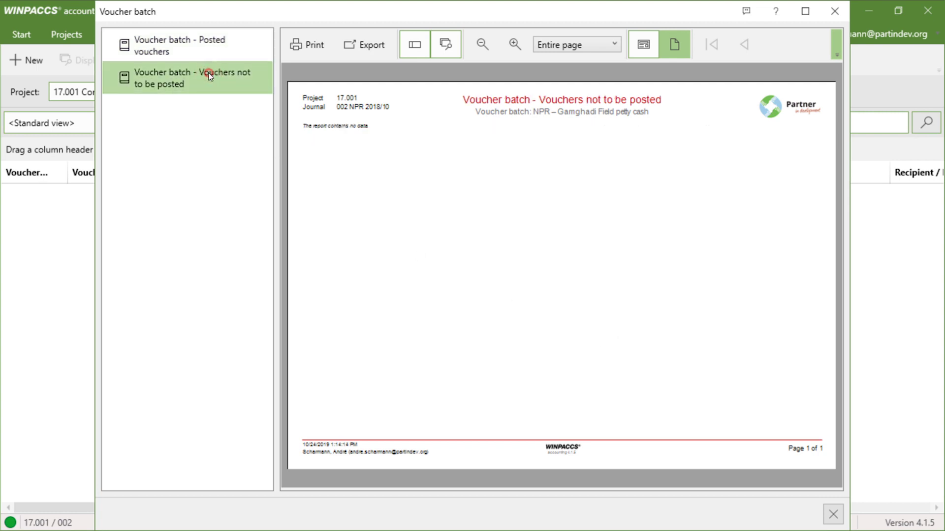
left_click(208, 49)
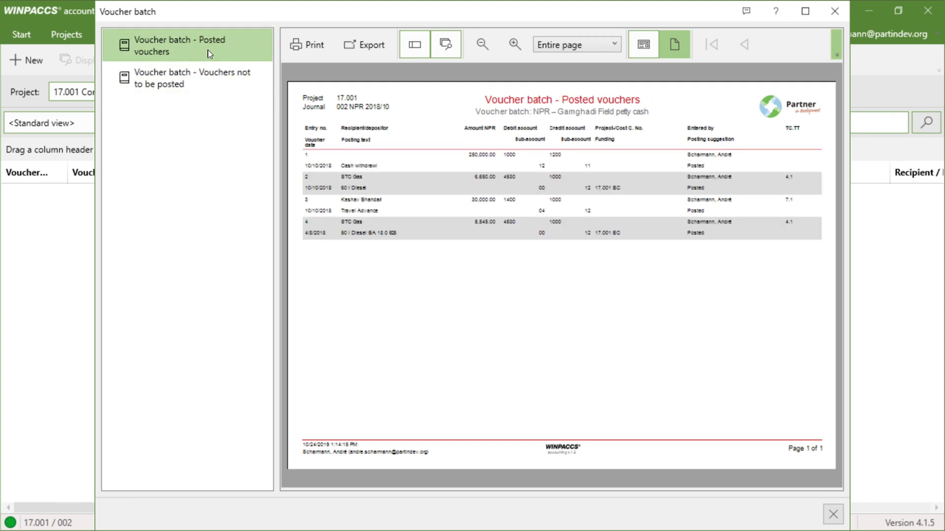
left_click(833, 515)
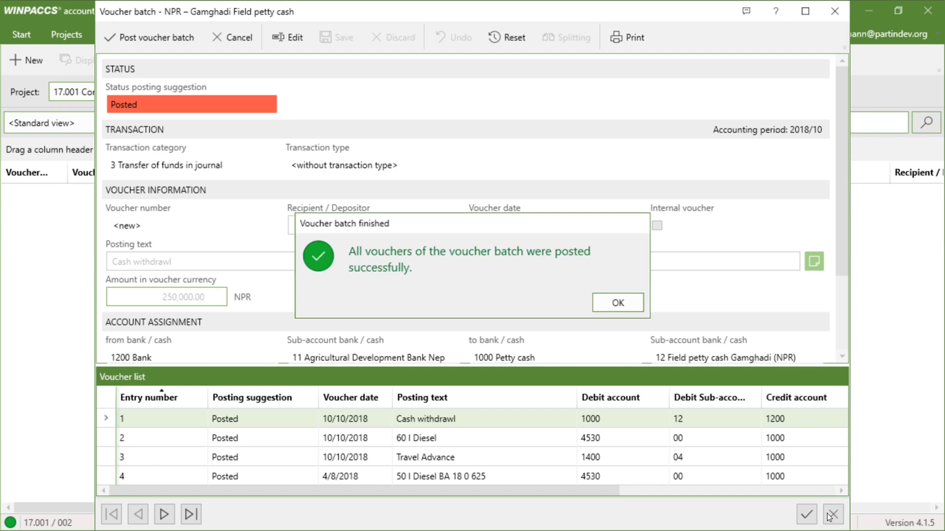
left_click(617, 308)
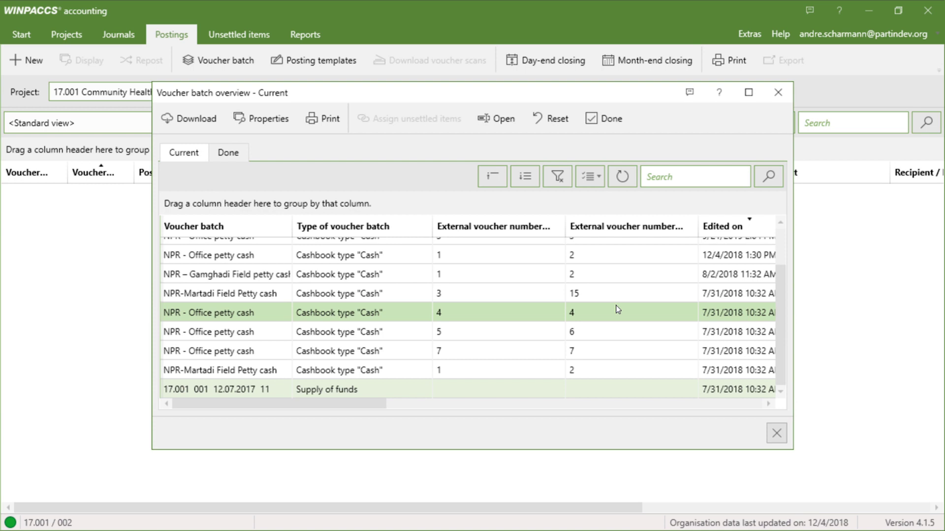
- View the Done batches tab, then close the overview to show journal postings 42–45
left_click(229, 153)
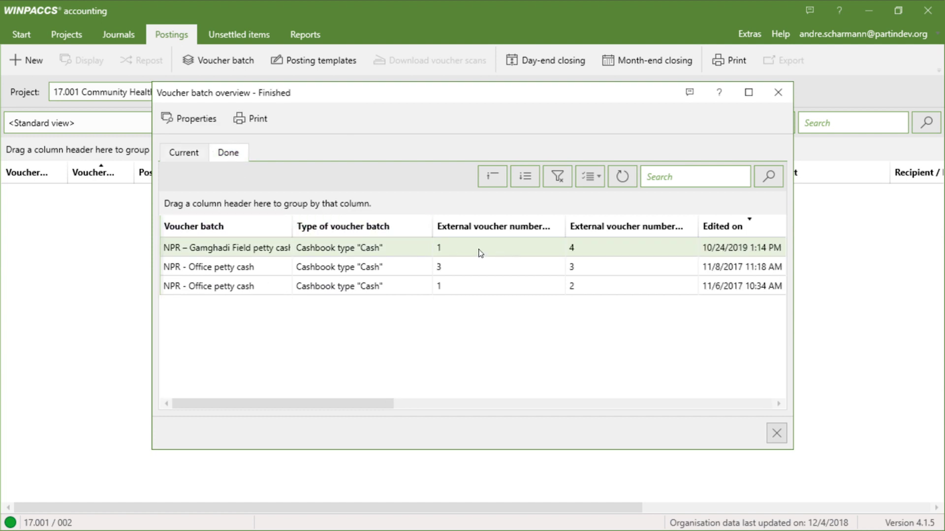
left_click(777, 434)
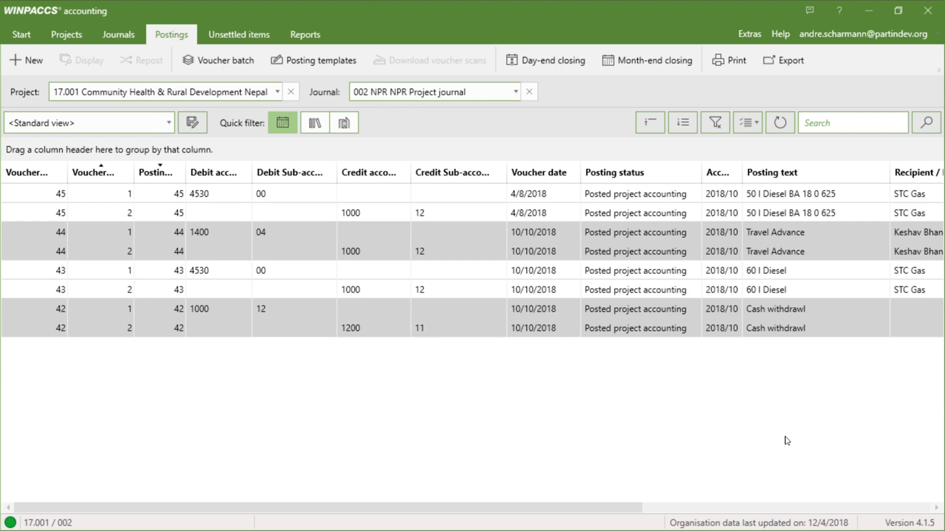